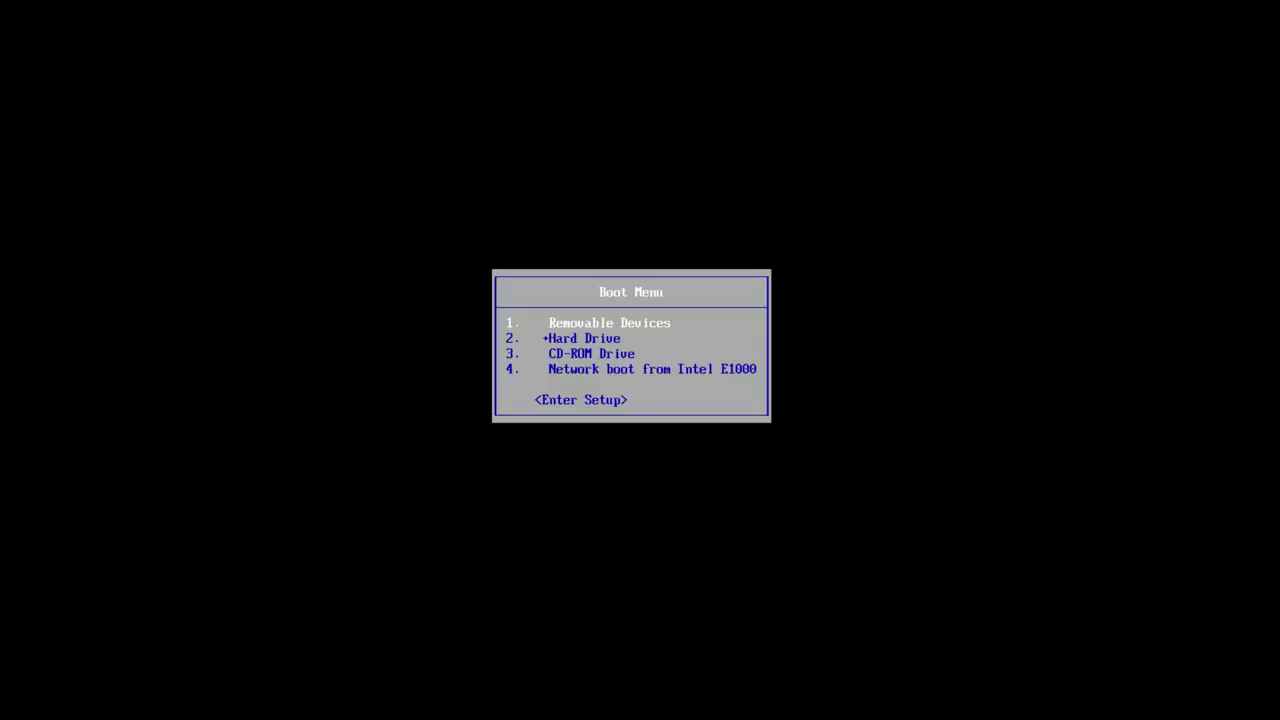
Step: Select CD-ROM Drive in the PC boot menu to boot the Windows 7 setup disc
key("Down")
key("Down")
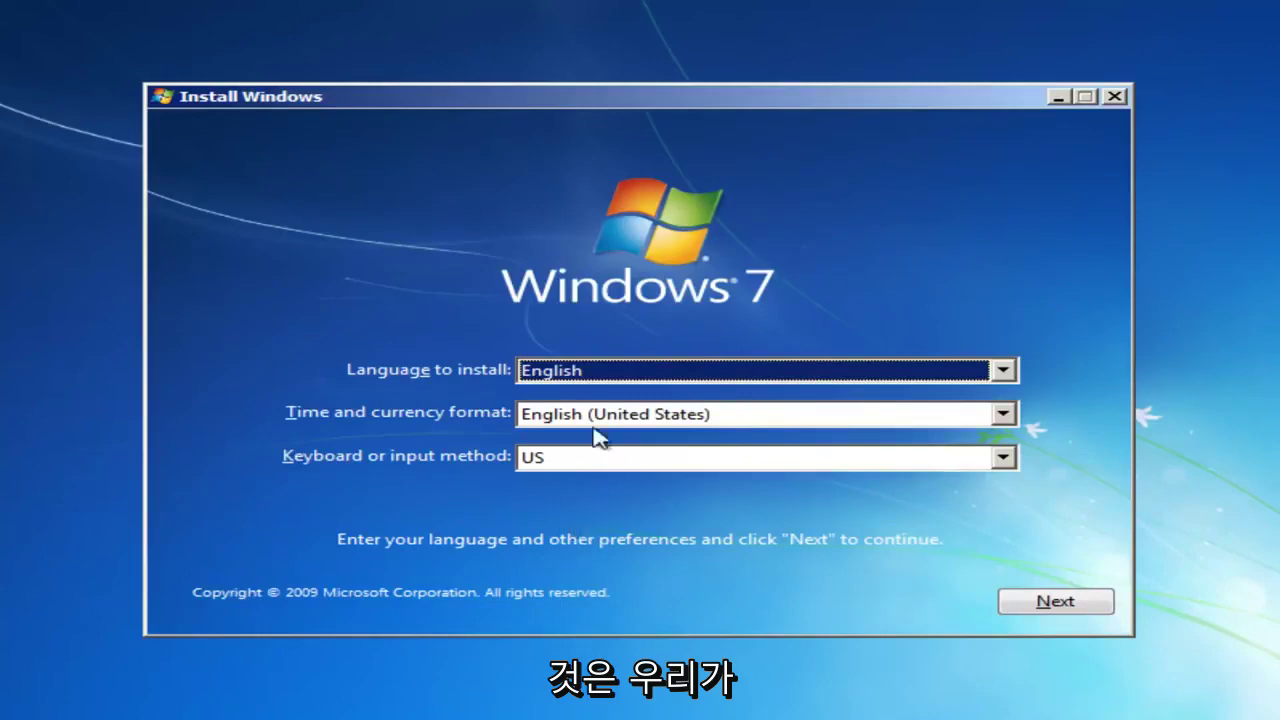
Step: Keep the English (United States) setup defaults and choose 'Repair your computer' instead of installing
left_click(1058, 602)
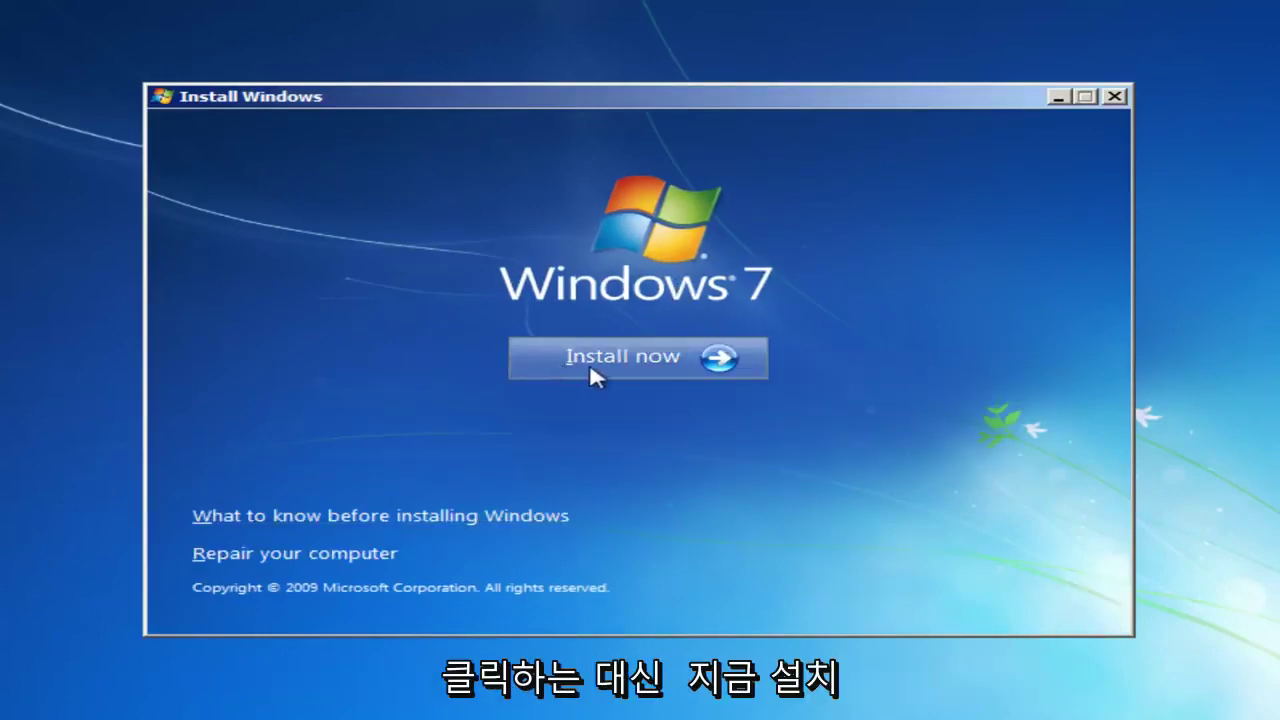
left_click(255, 556)
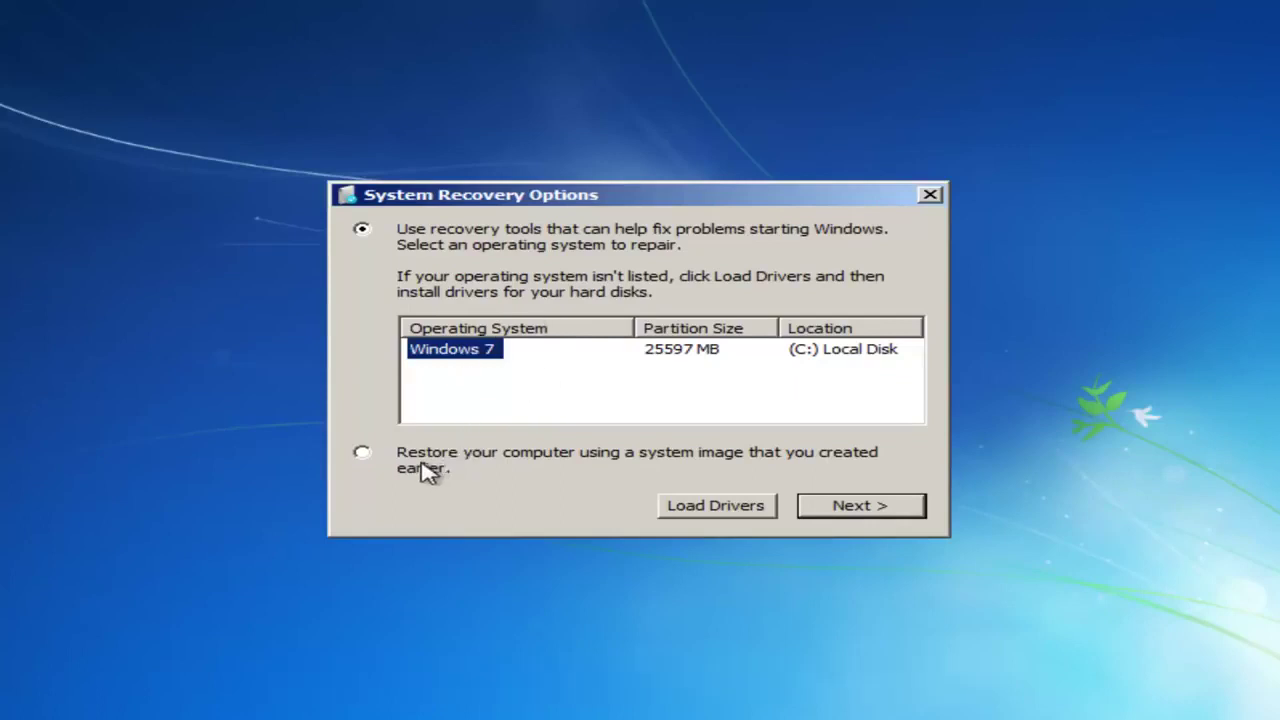
Step: Choose 'Use recovery tools' over system image restore and select the Windows 7 installation on C:
left_click(362, 452)
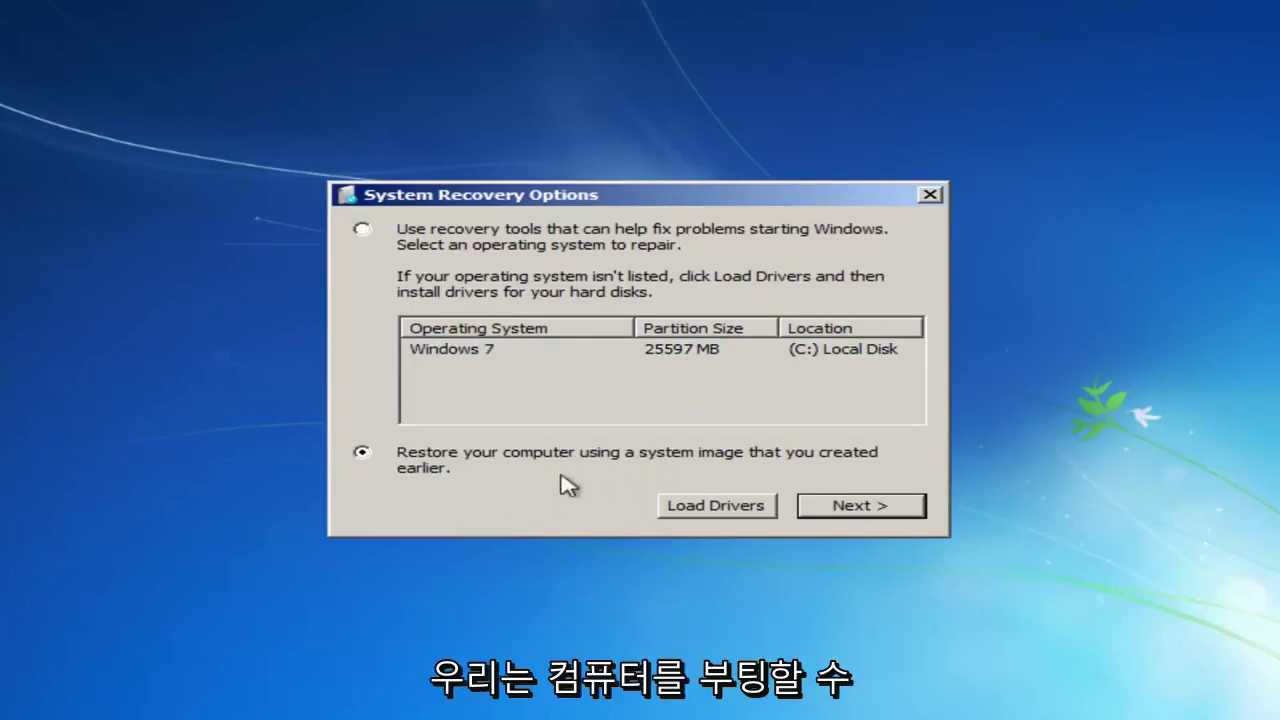
left_click(362, 230)
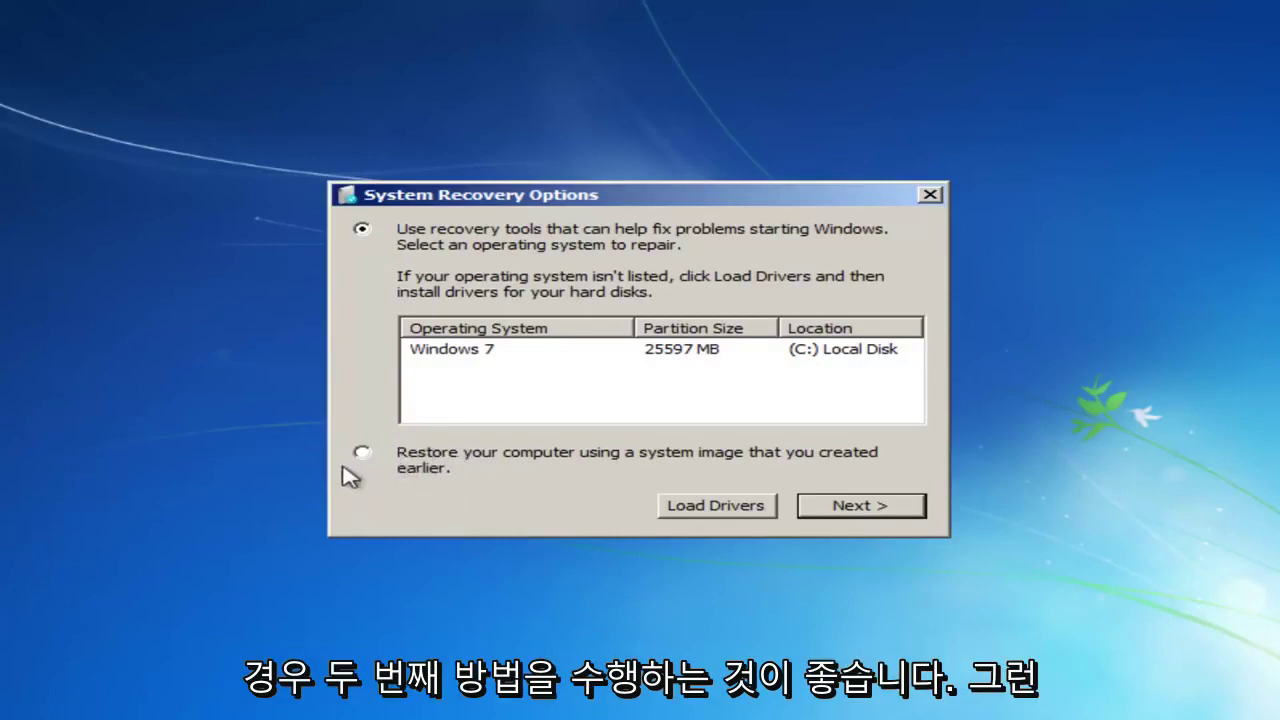
left_click(440, 352)
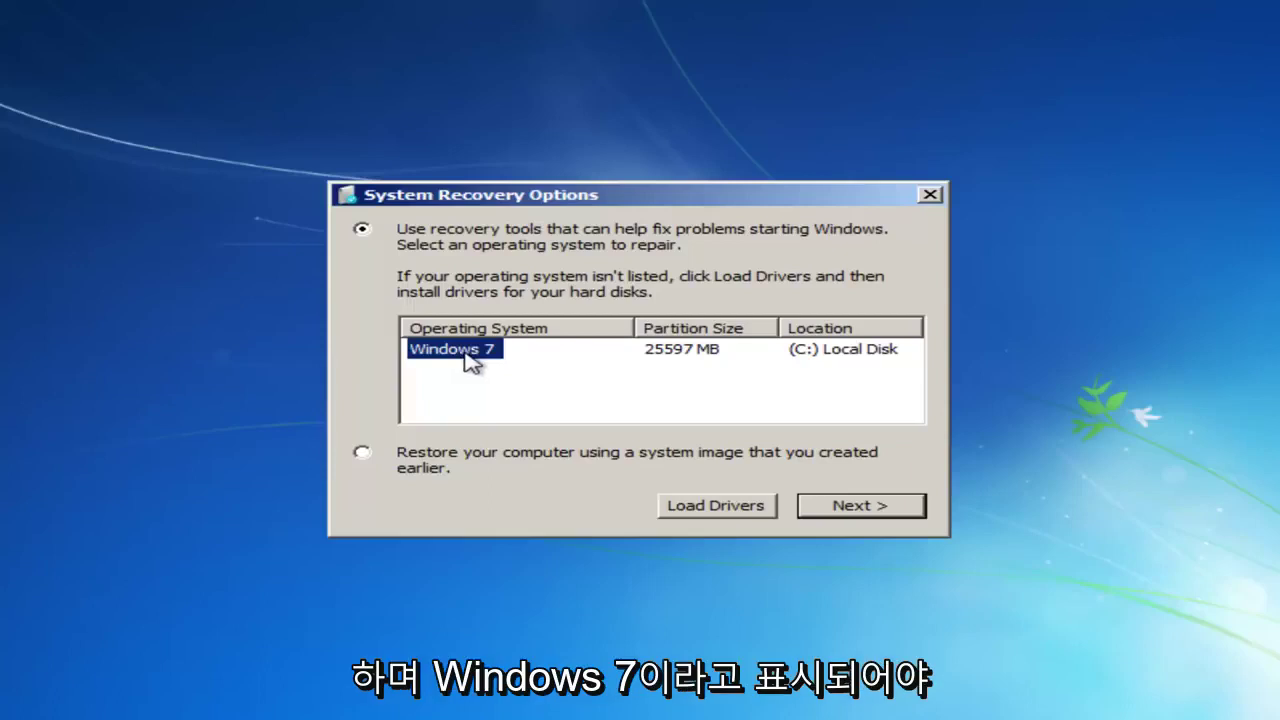
left_click(862, 509)
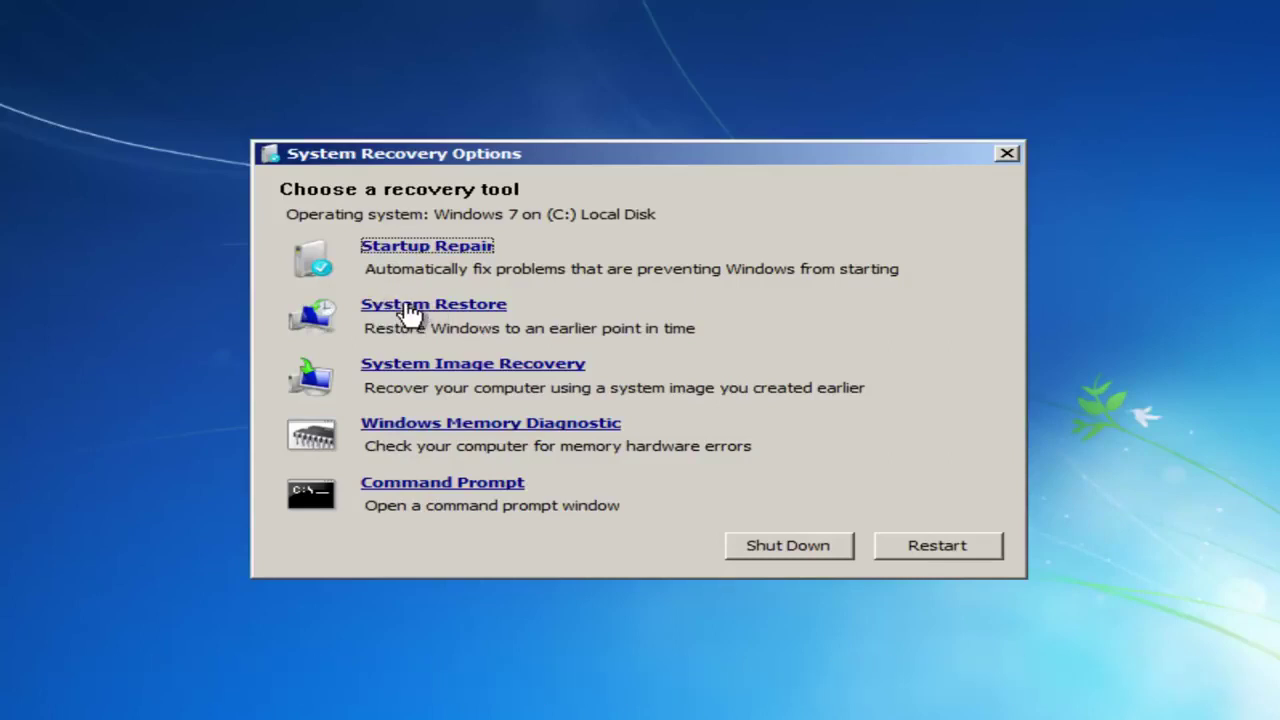
Step: Start System Restore and reach confirmation for the 10/28/2017 'Installed VMware Tools' restore point
left_click(410, 312)
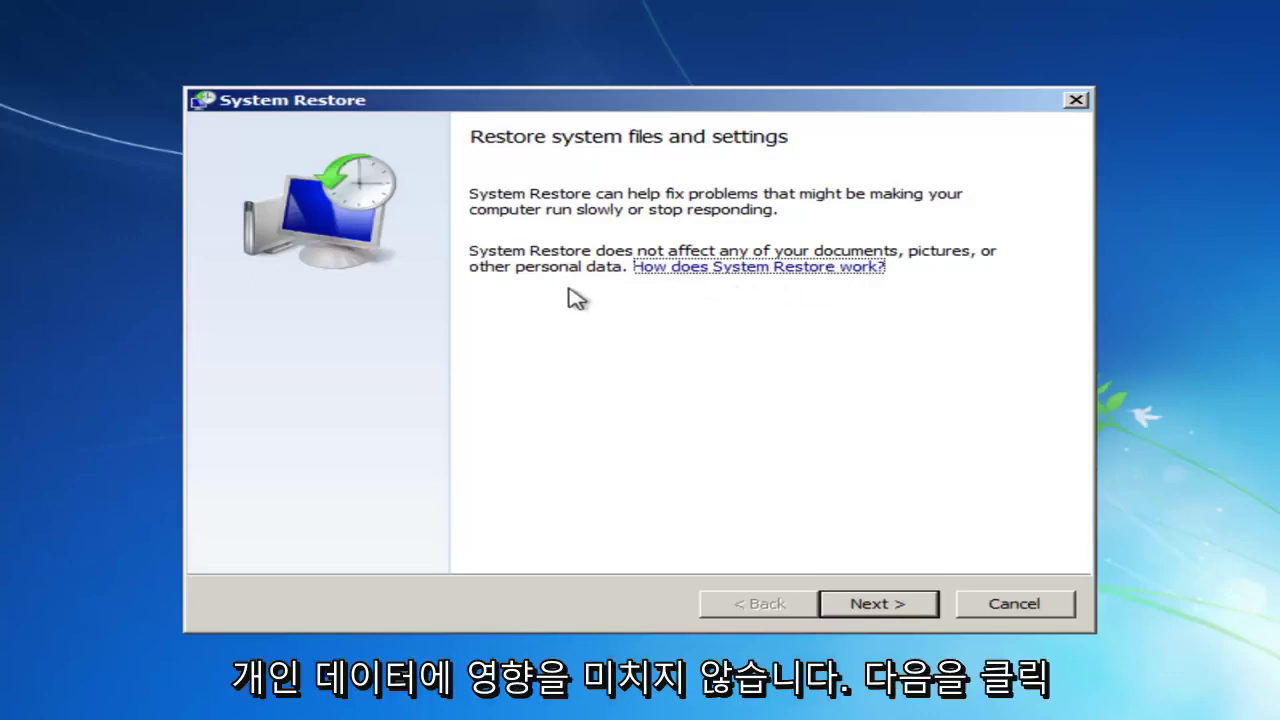
left_click(827, 604)
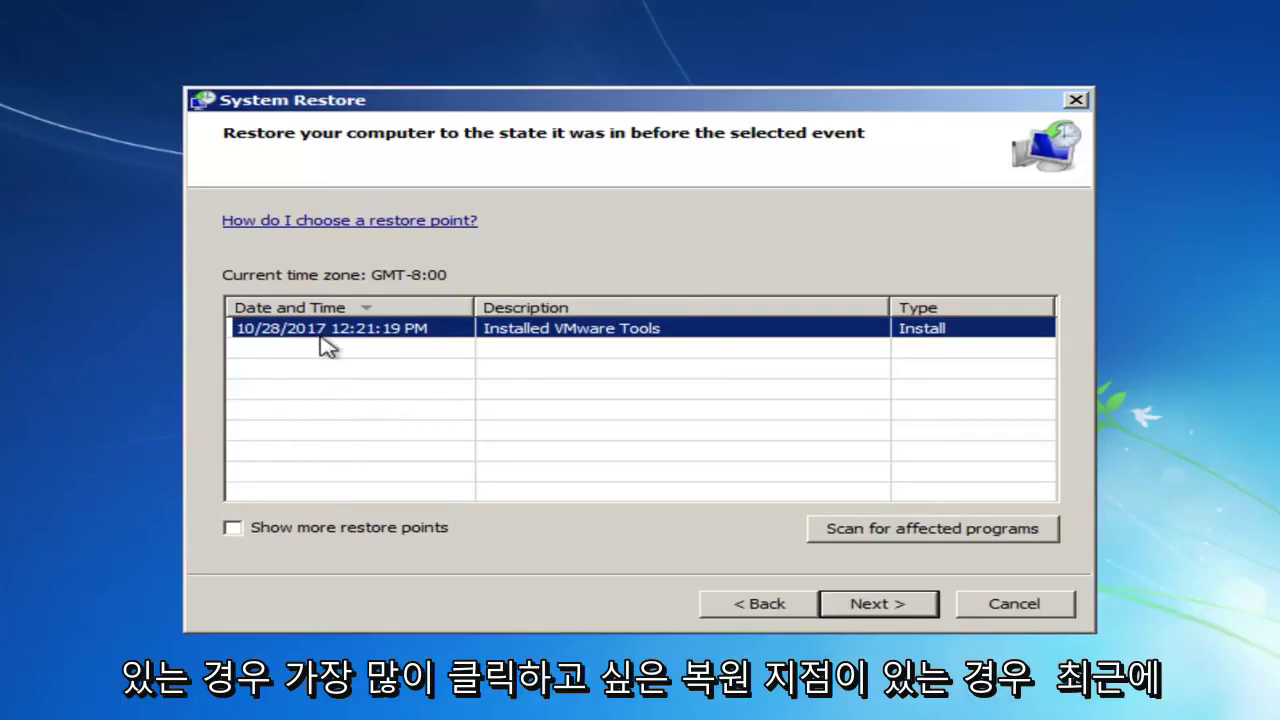
left_click(860, 606)
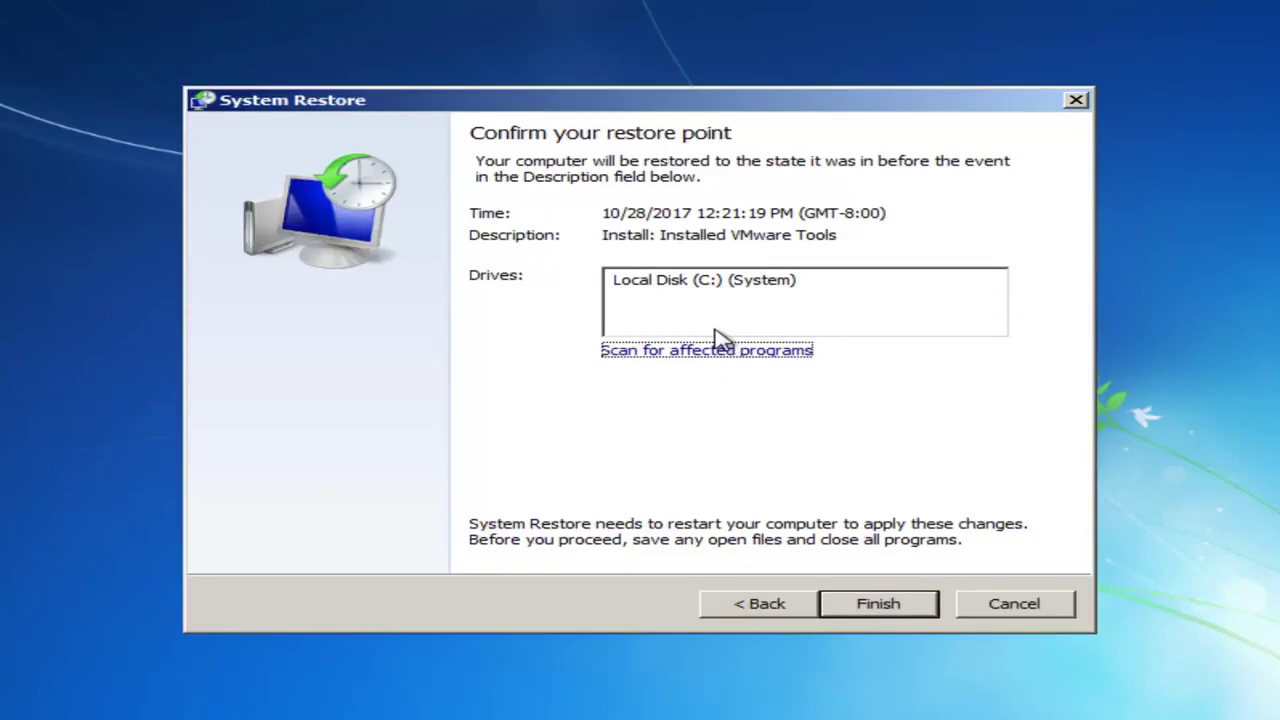
Step: Cancel System Restore without restoring anything and launch Startup Repair
left_click(755, 620)
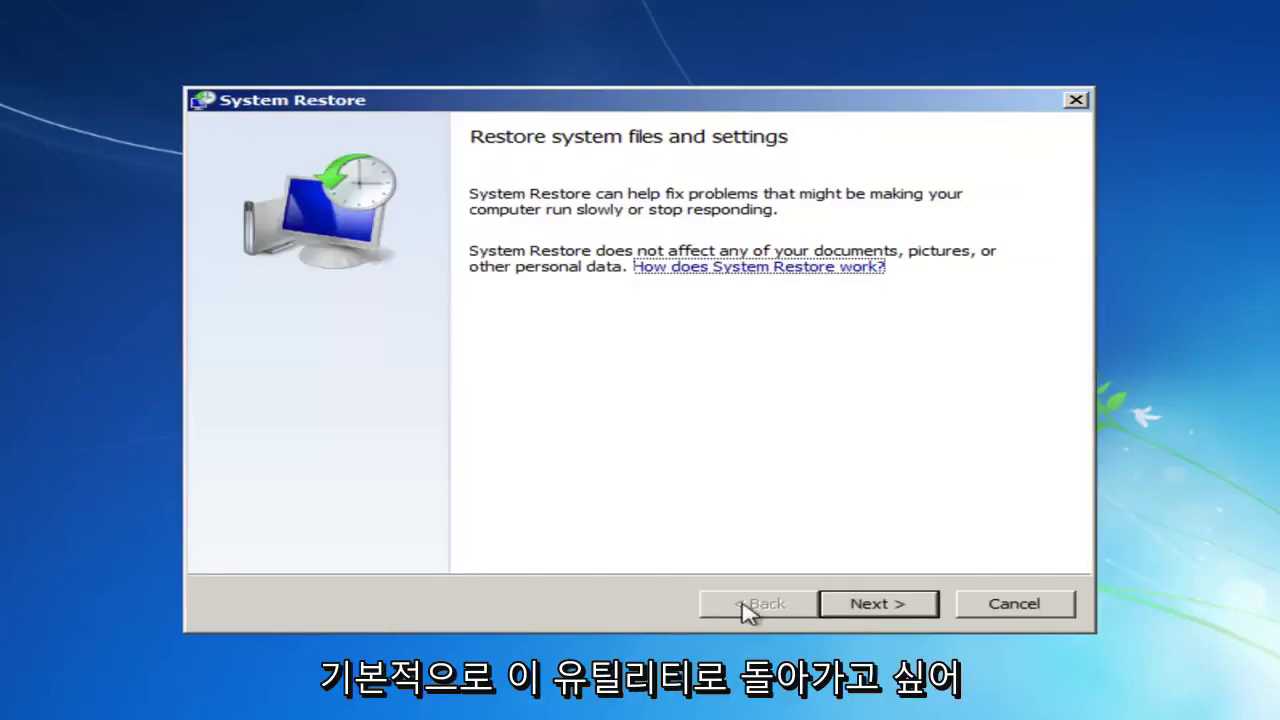
left_click(1055, 612)
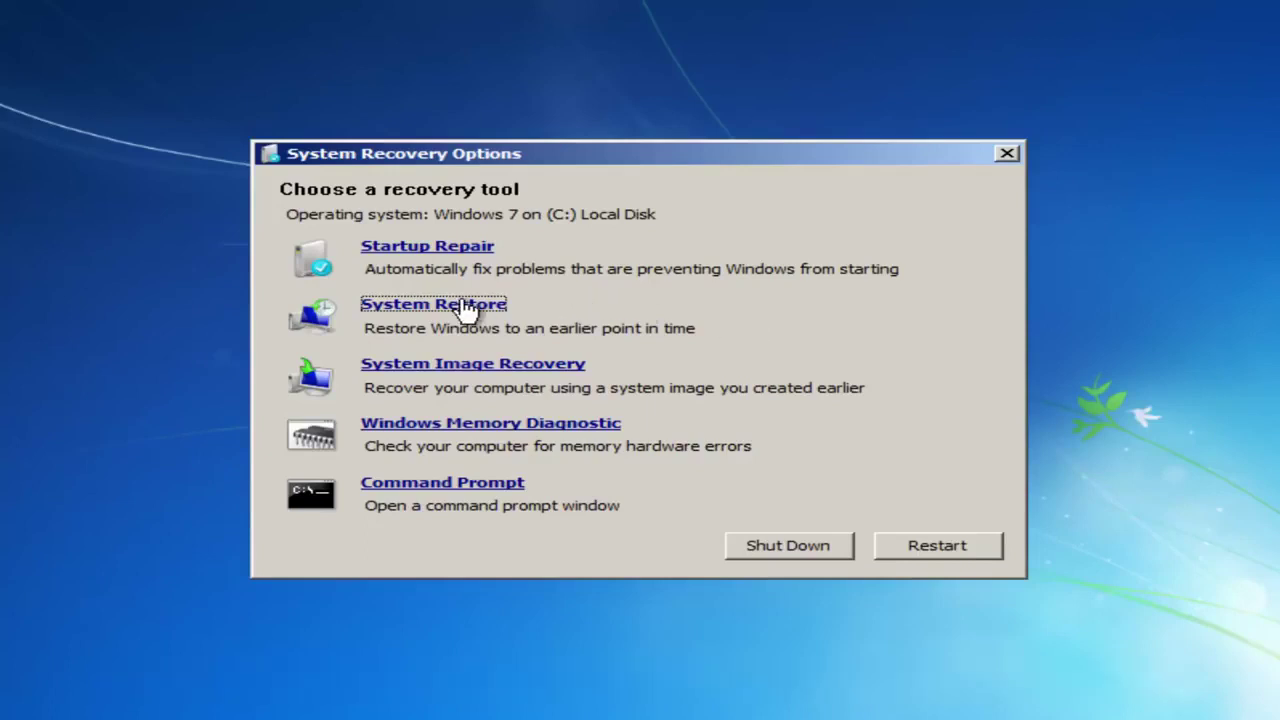
left_click(470, 310)
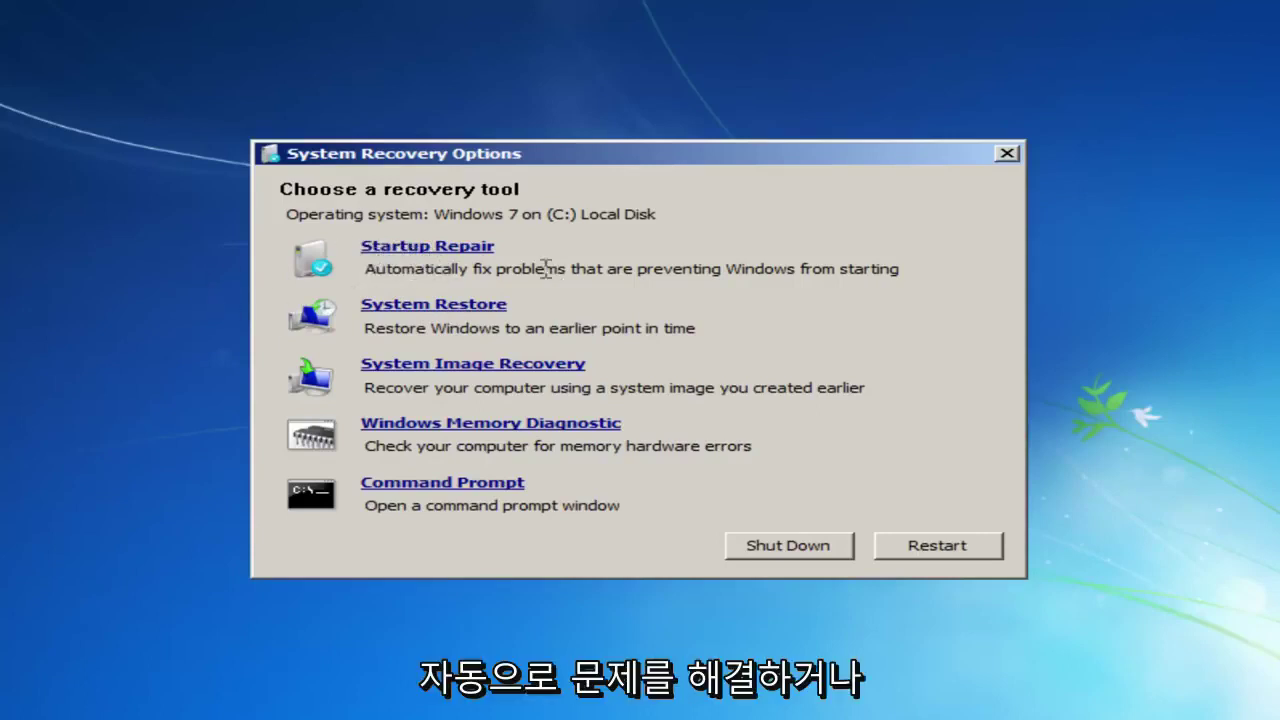
Step: Let Startup Repair scan for problems, then close it once none are found
left_click(457, 246)
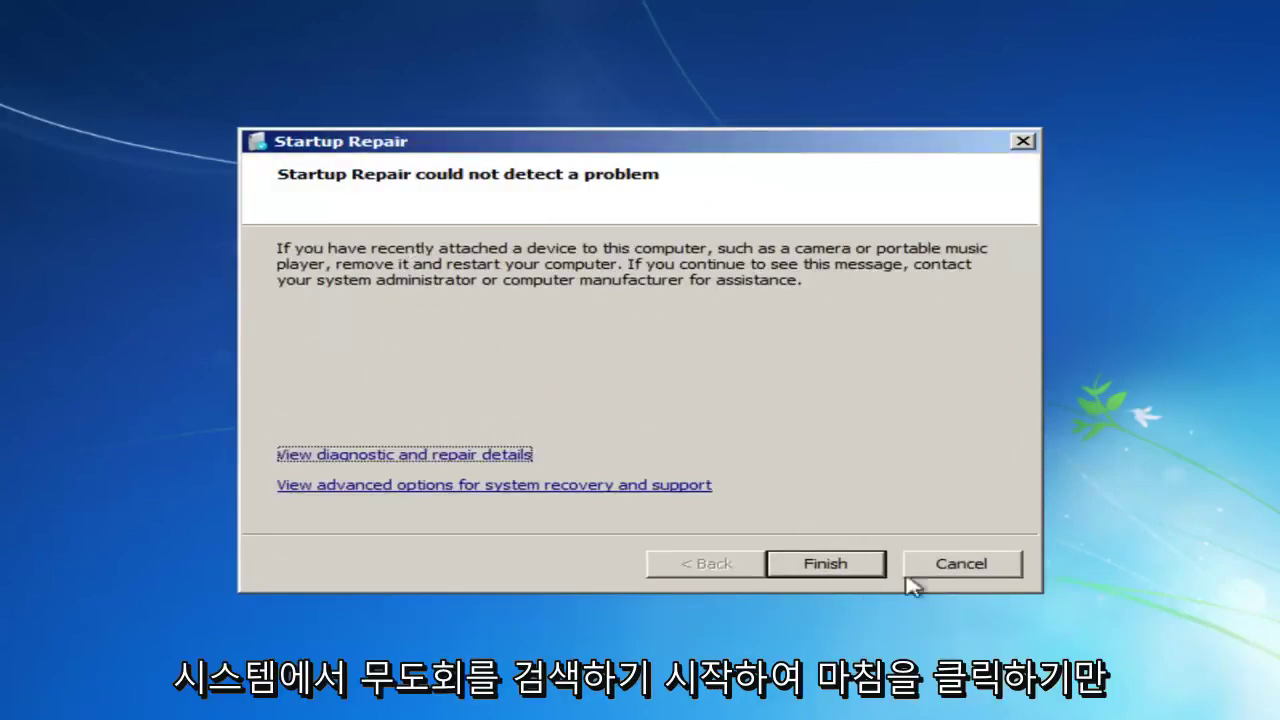
left_click(943, 565)
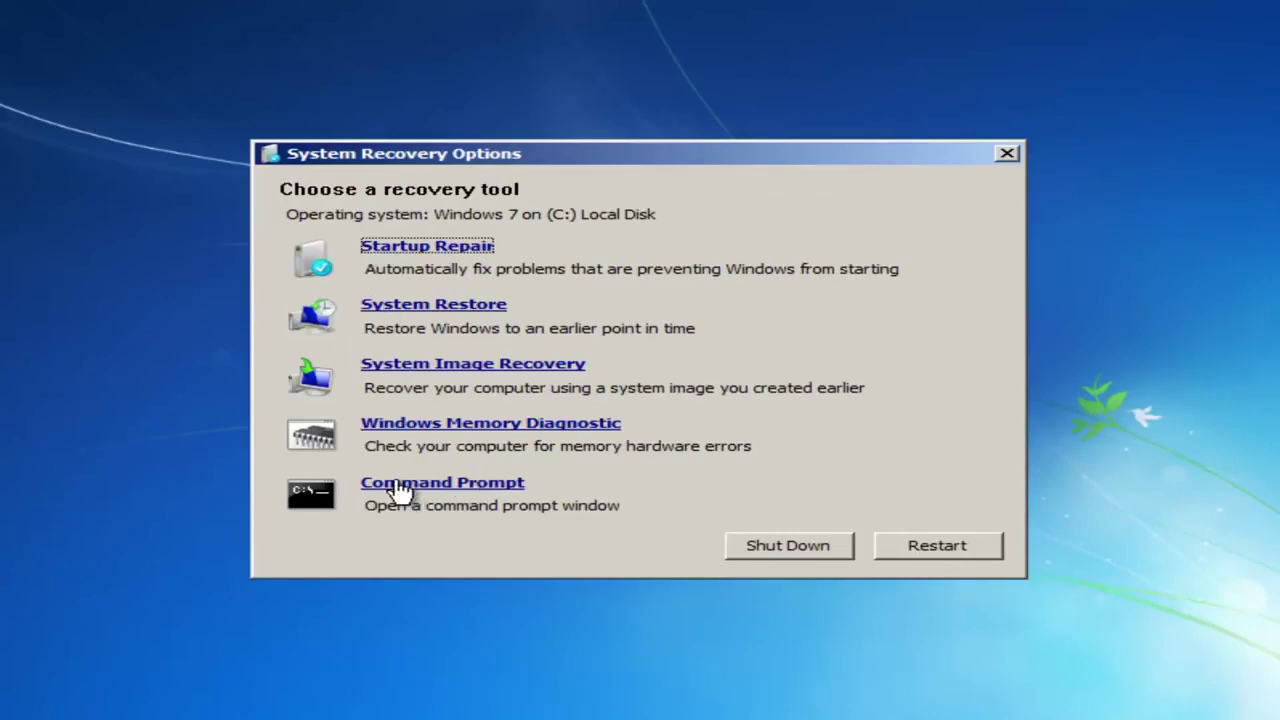
Step: Open the recovery Command Prompt and type chkdsk C: /f without running it
left_click(408, 490)
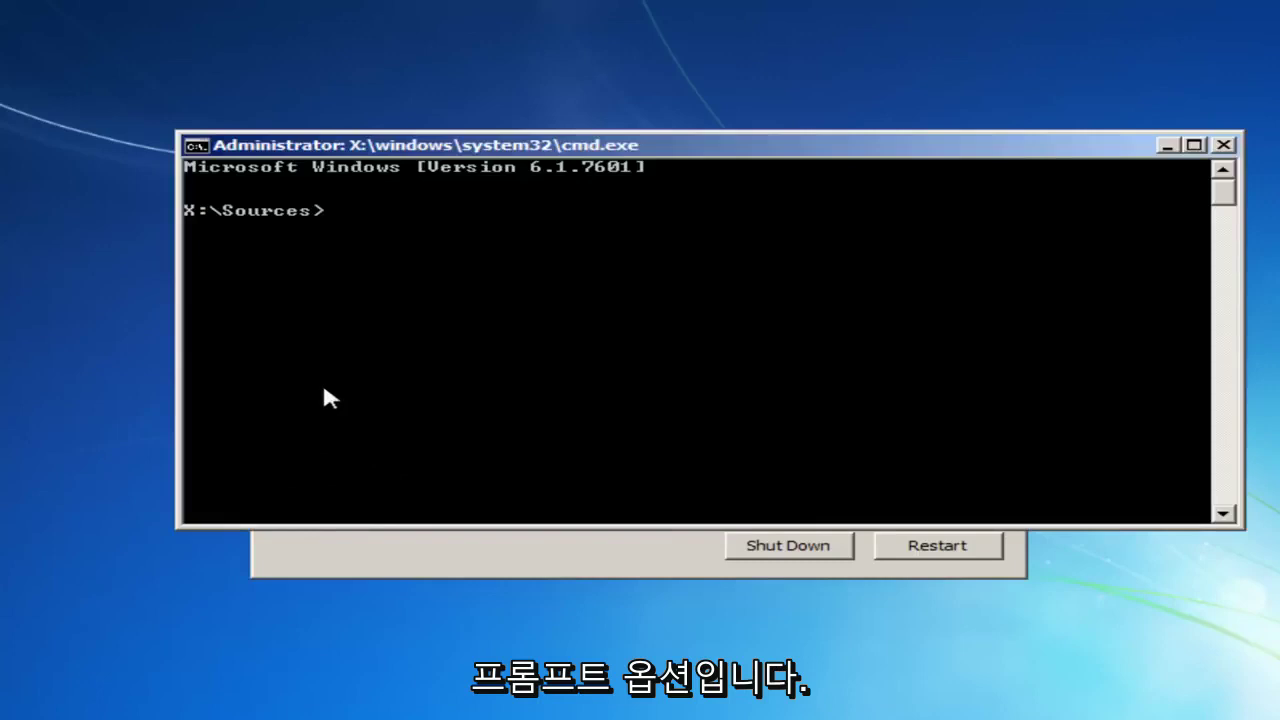
type("chkdsk")
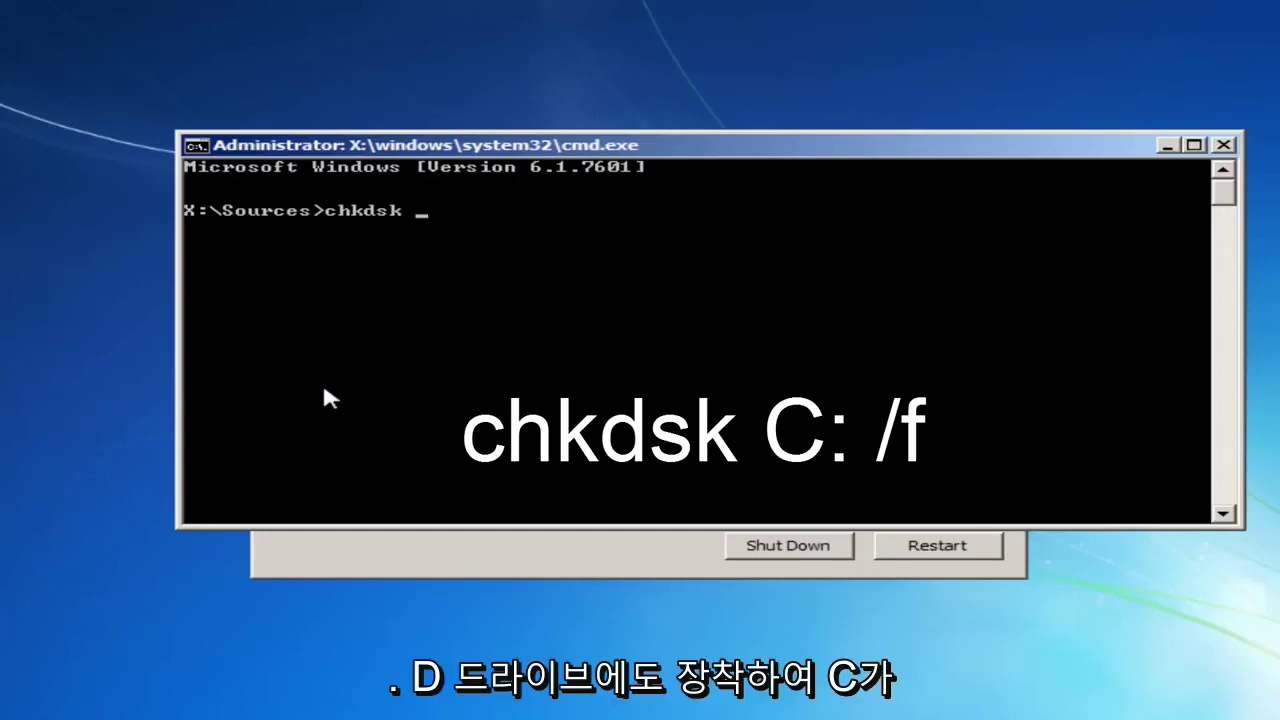
type("C")
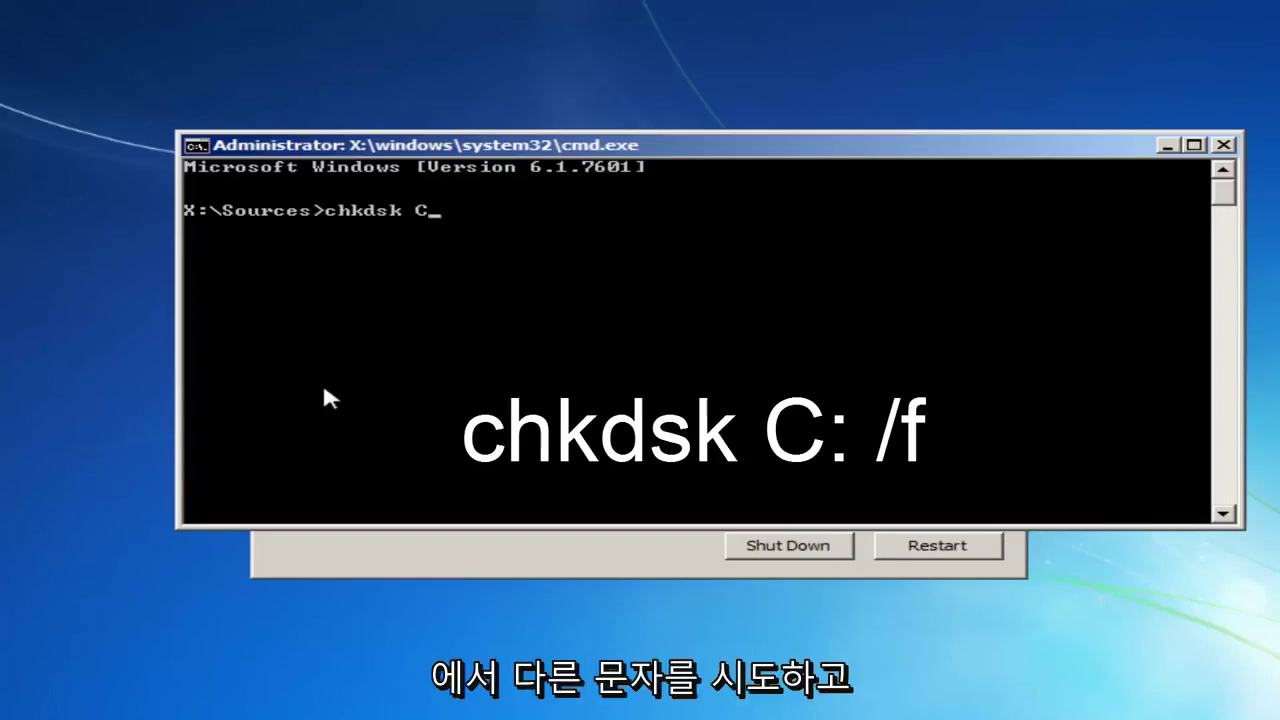
type(":")
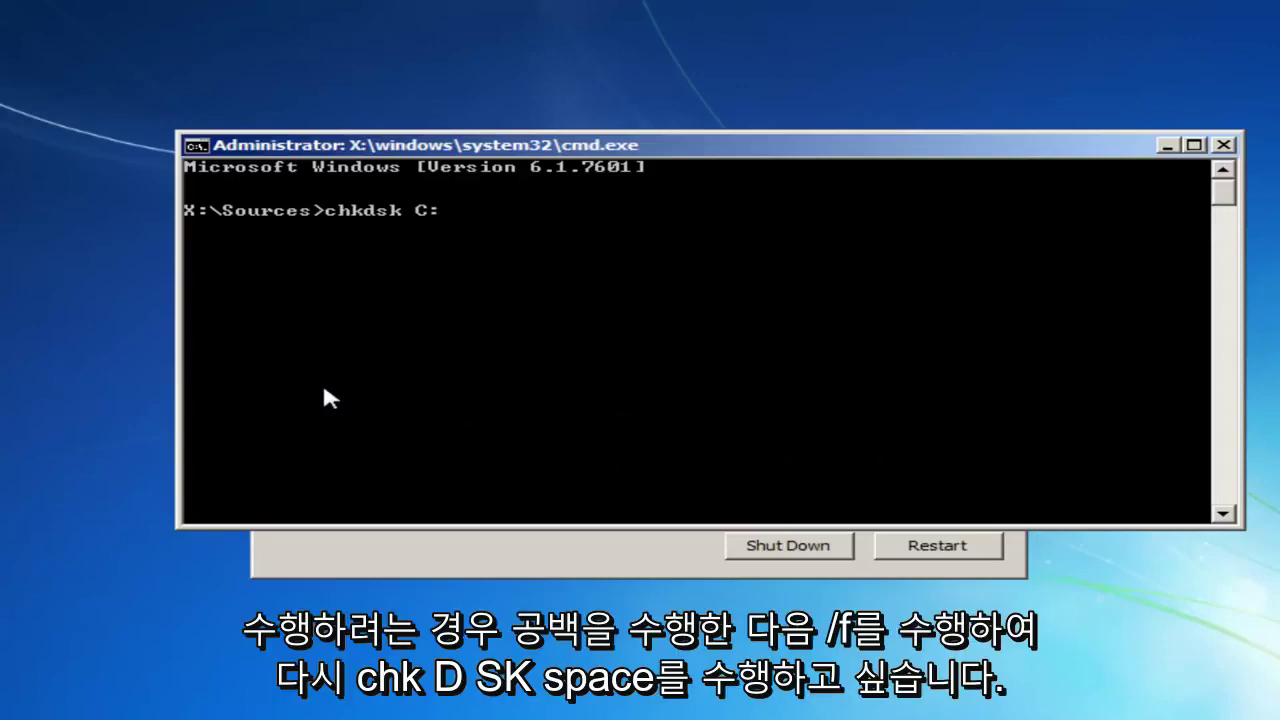
type(" /f")
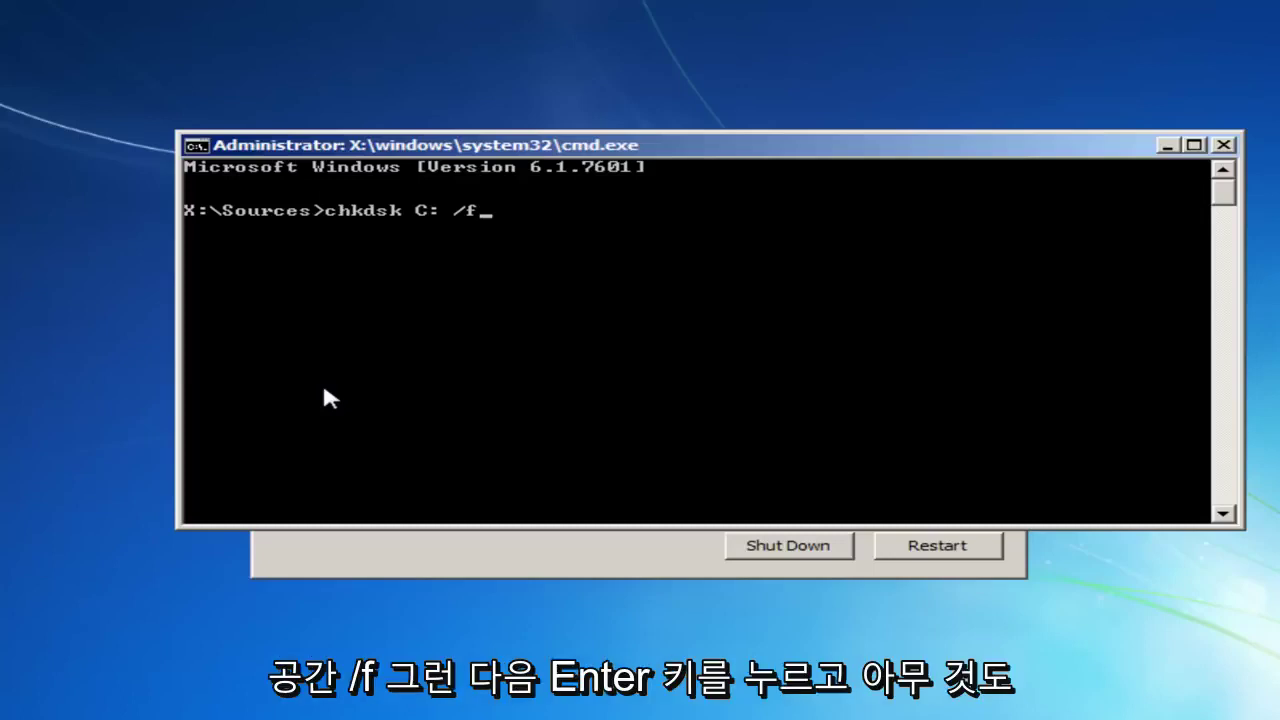
Step: Run chkdsk C: /f through all three stages until it reports file system corrections
key("Return")
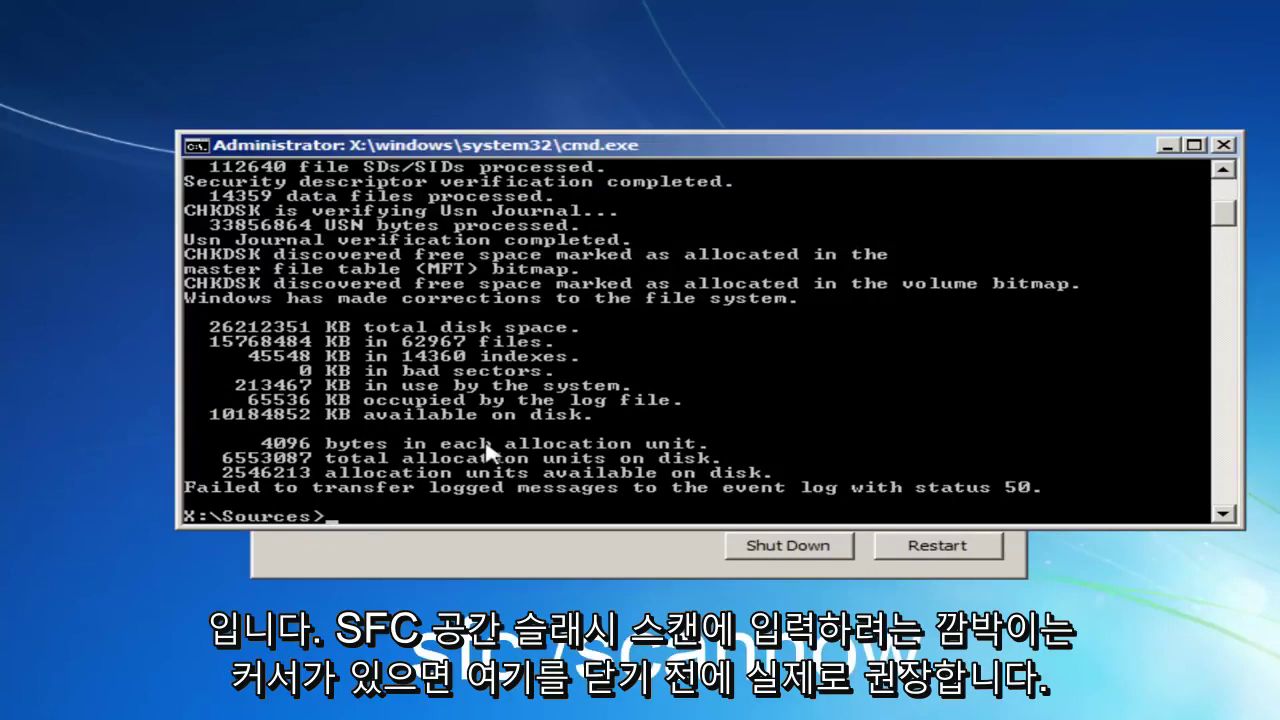
Step: Run sfc /scannow and read its message that a pending repair requires a reboot
type("sfc ")
type("/sc")
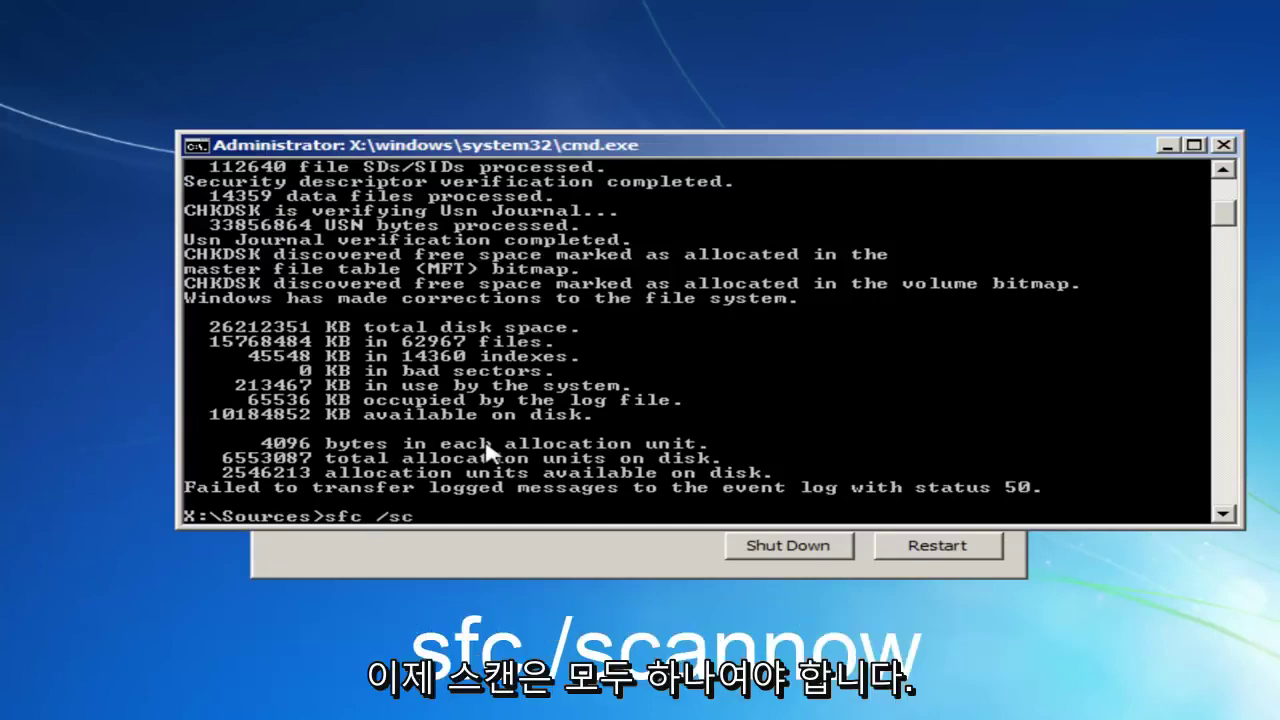
type("annow")
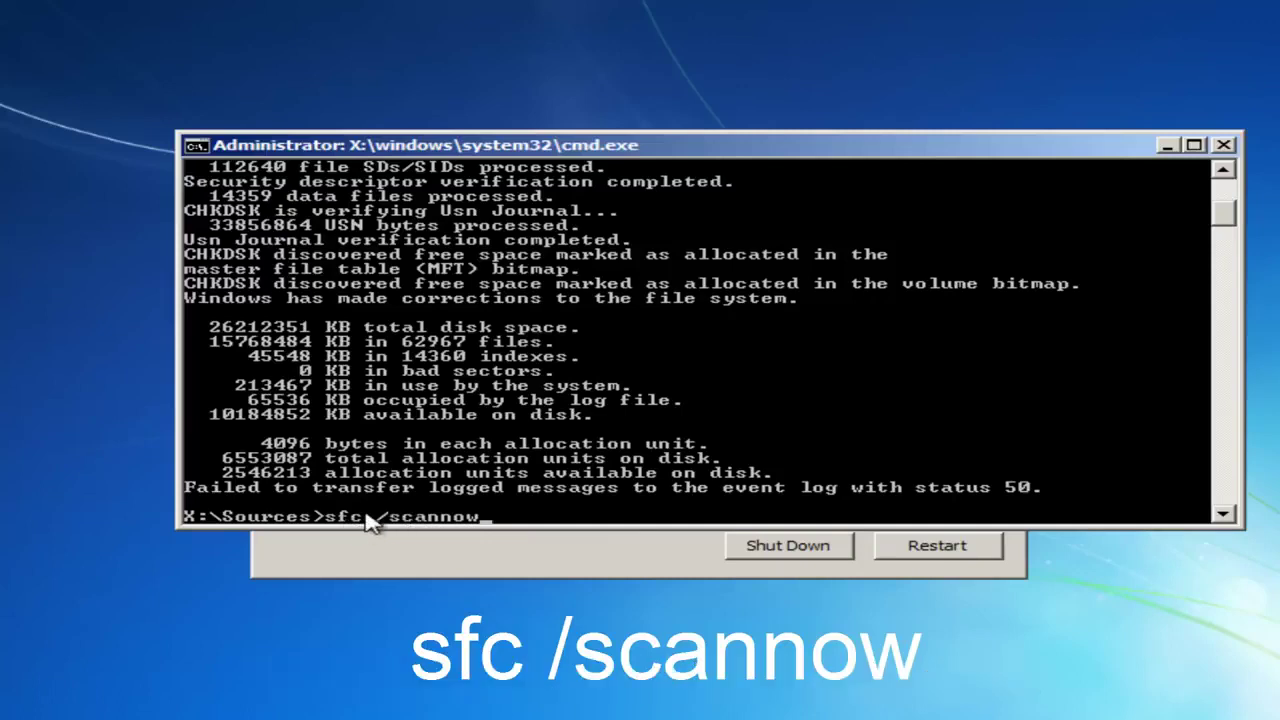
key("Return")
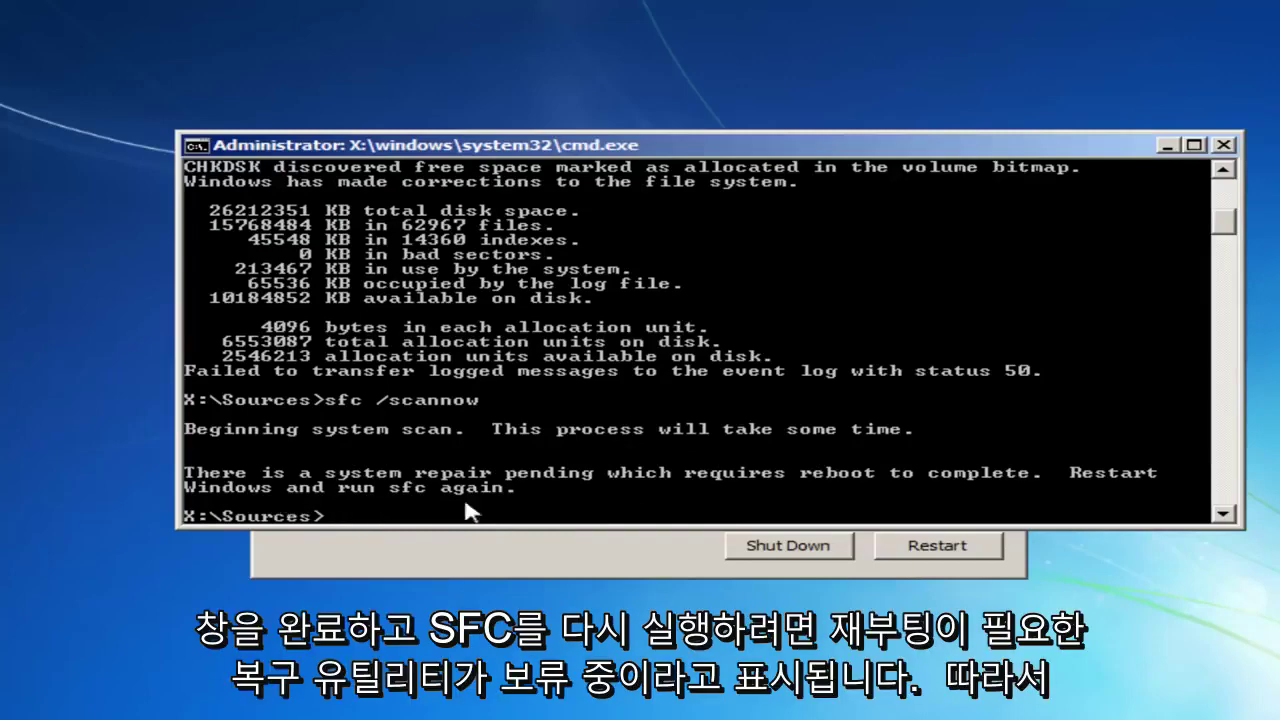
scroll(832, 369, "down", 5)
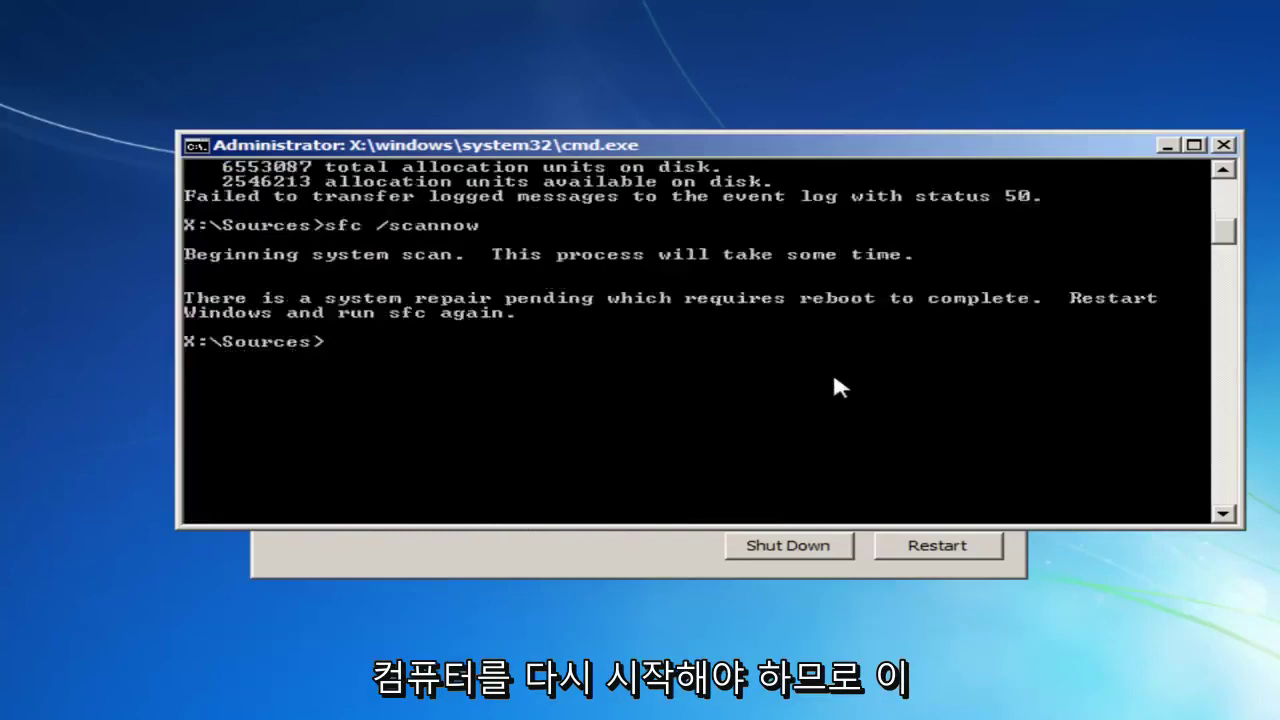
scroll(832, 369, "down", 1)
scroll(832, 369, "up", 7)
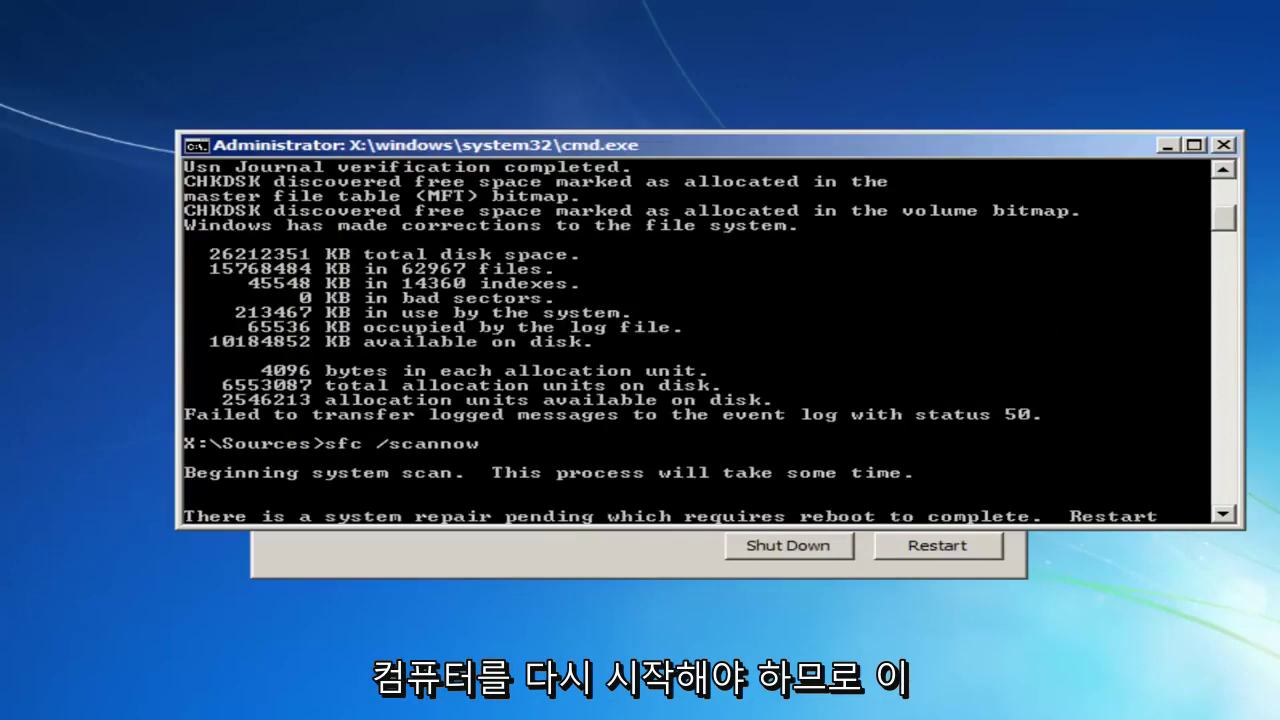
Step: Close the cmd.exe window and restart into the normal Windows 7 desktop
left_click(1223, 146)
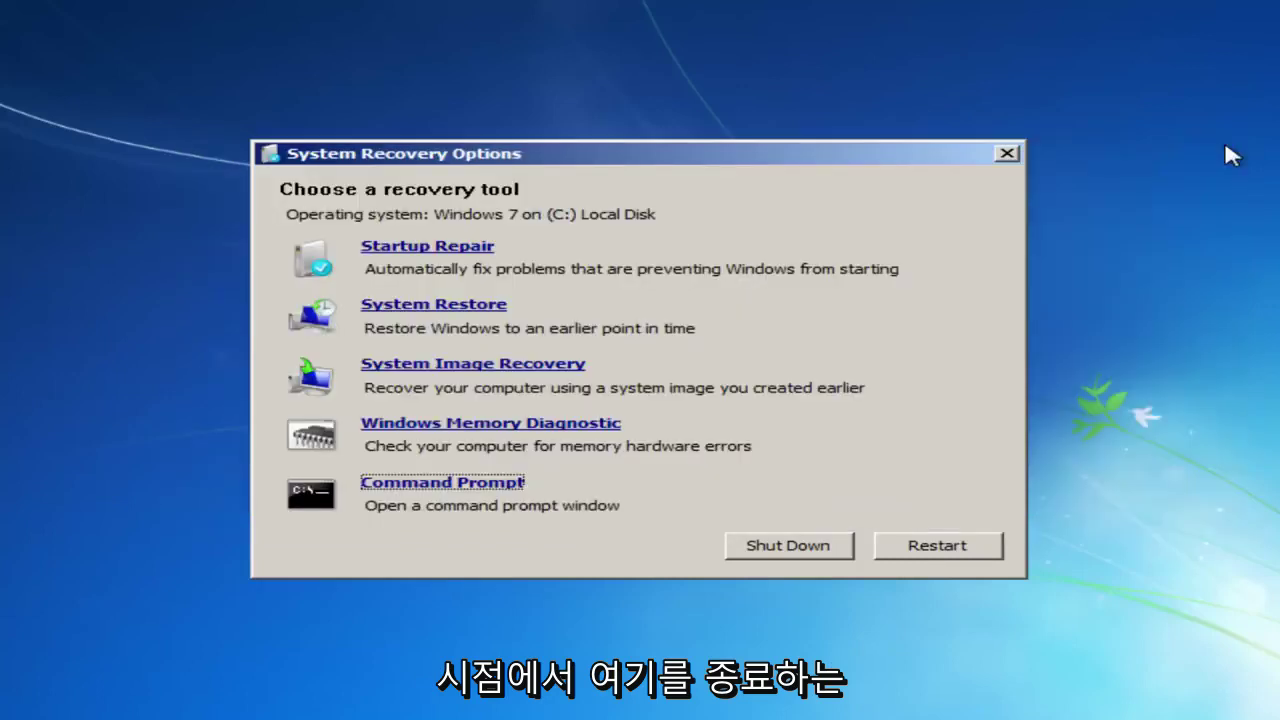
left_click(932, 551)
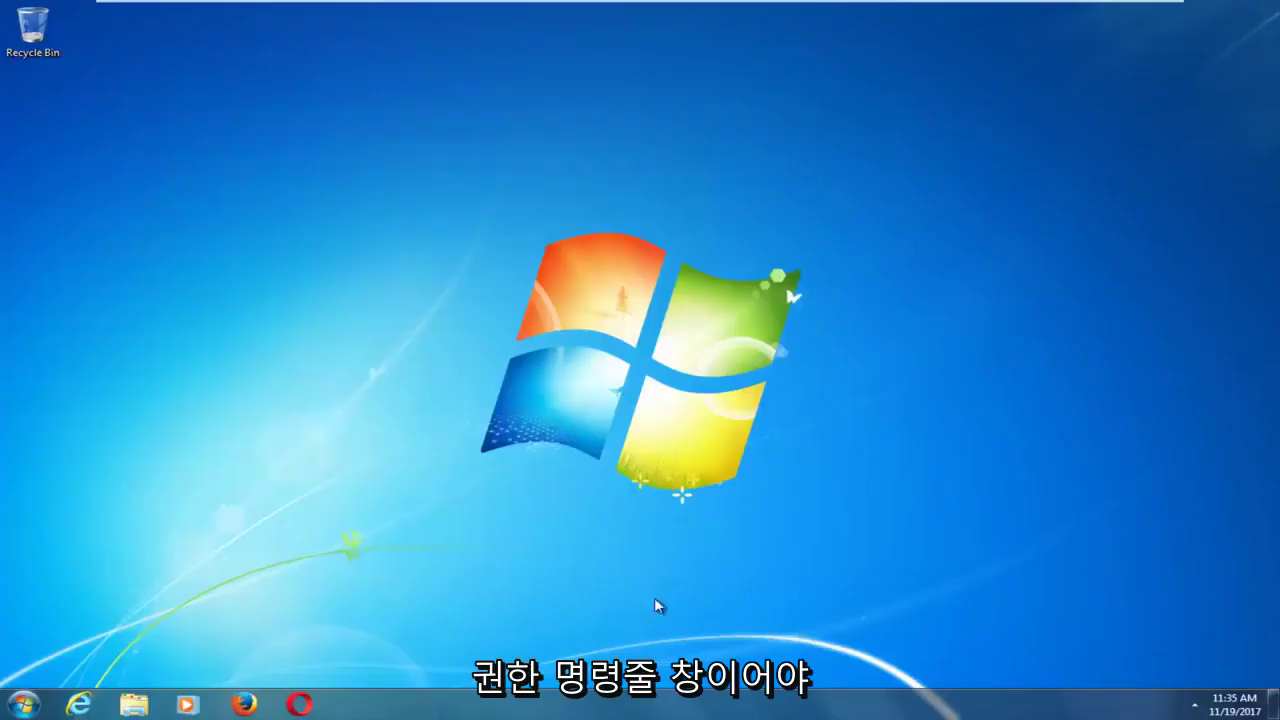
Step: Search the Start menu for 'command prompt' and run it as administrator
left_click(22, 706)
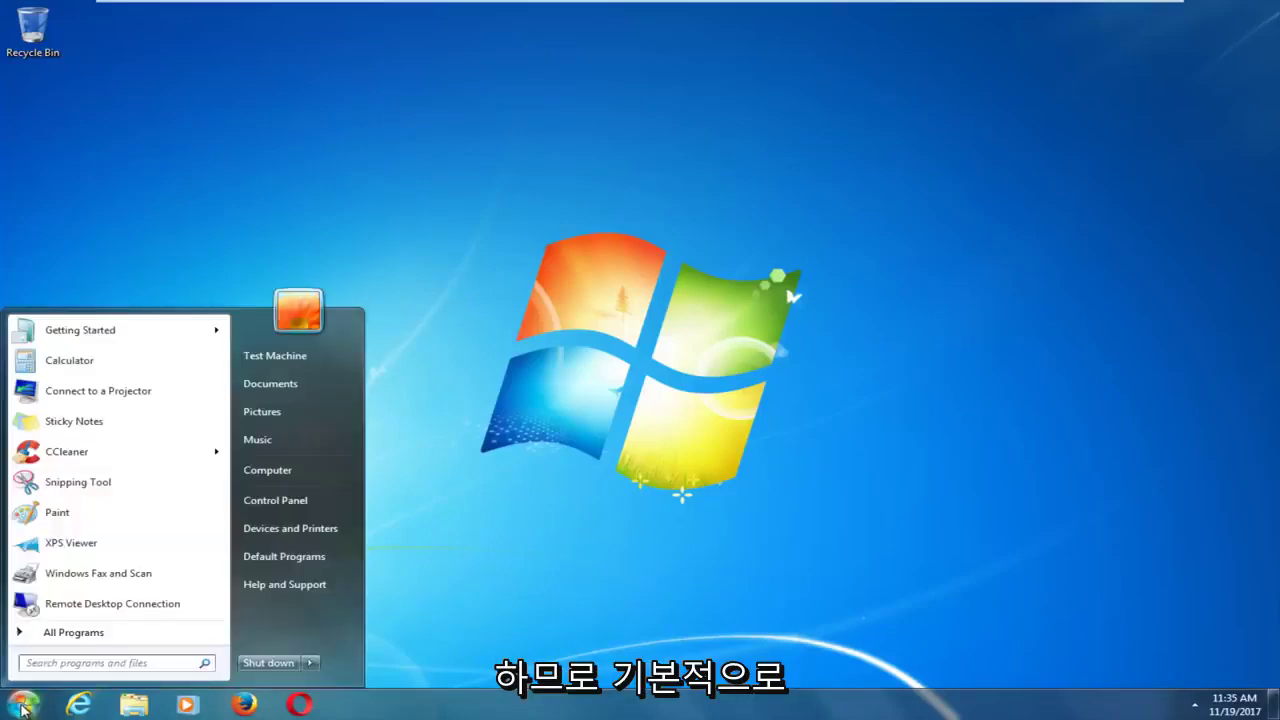
type("command prompt")
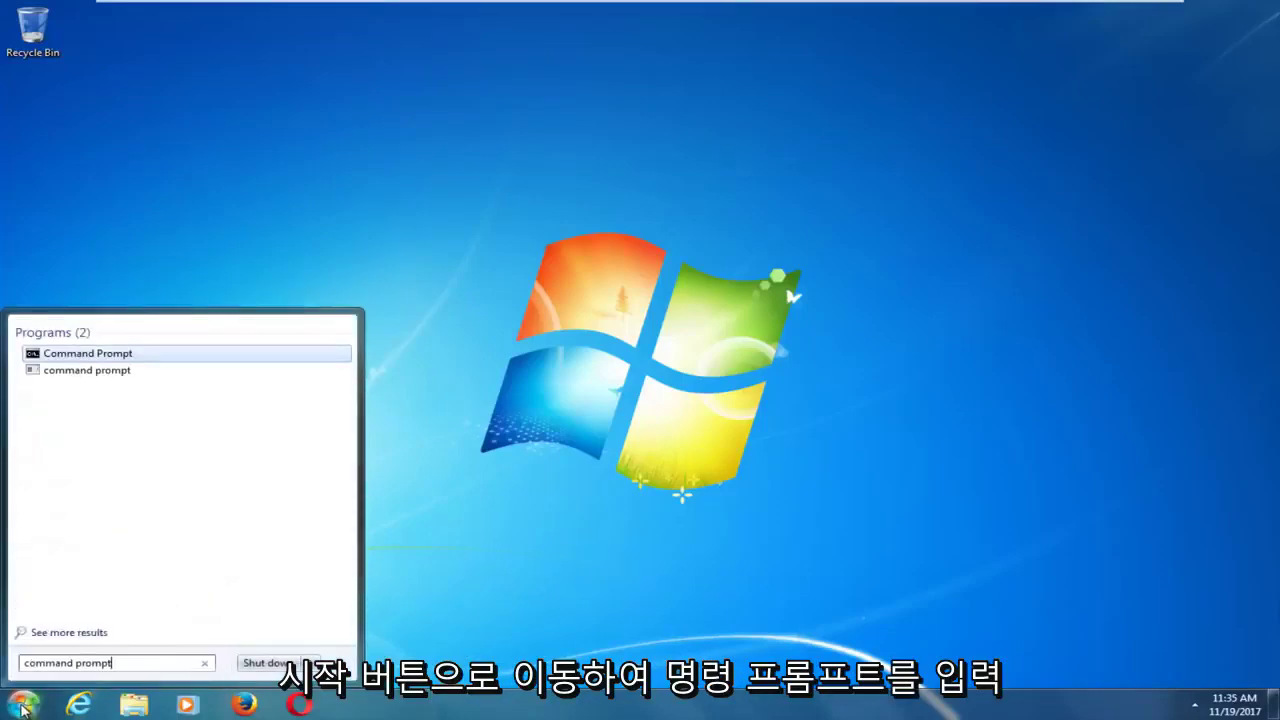
right_click(68, 352)
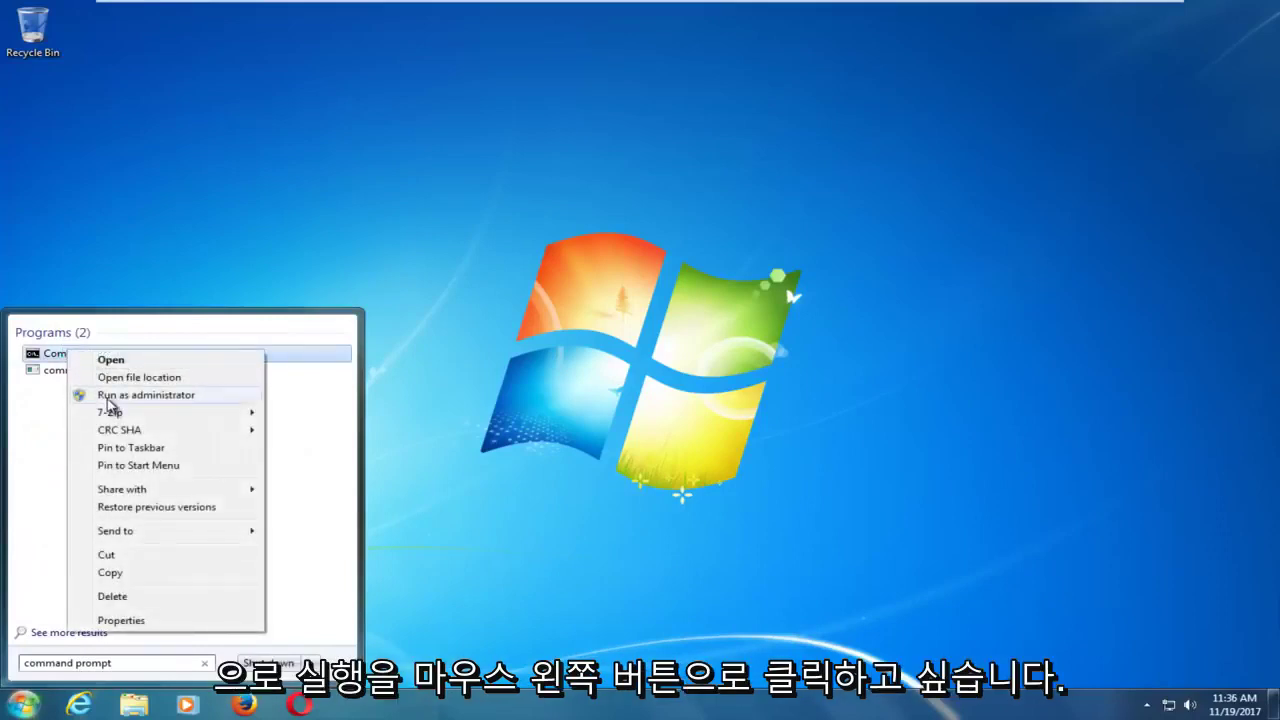
left_click(110, 398)
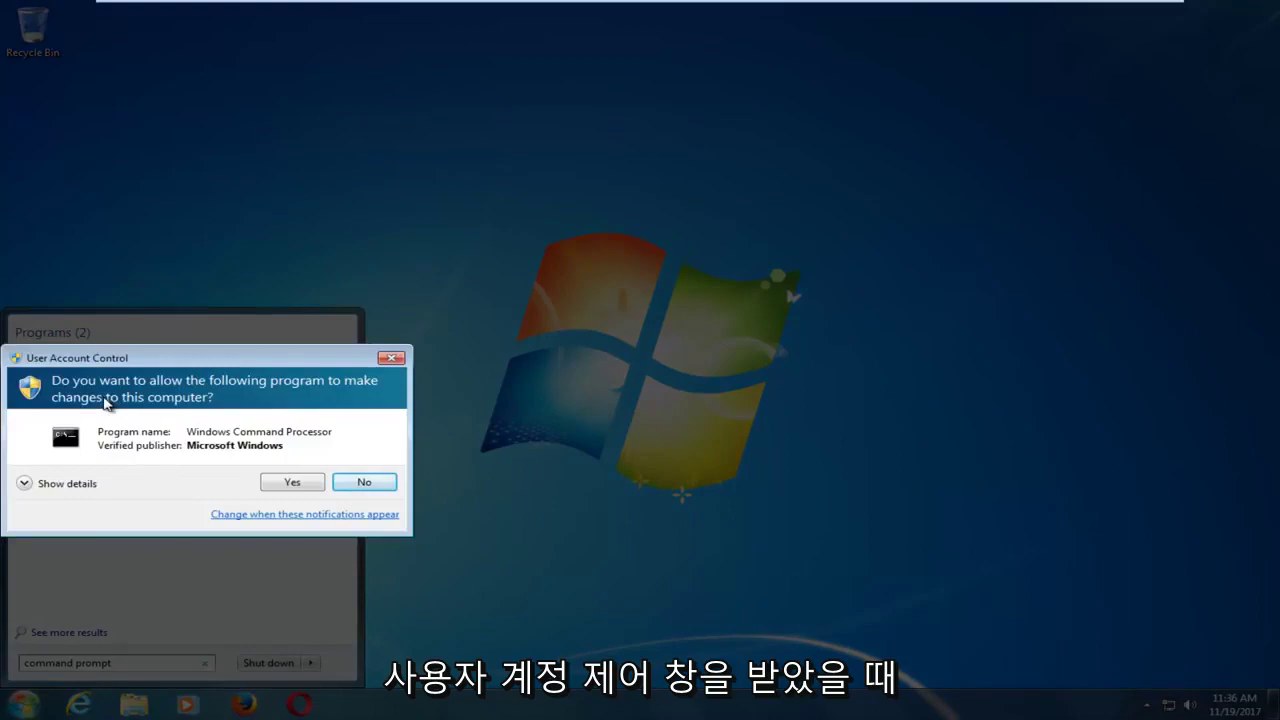
Step: Approve the UAC prompt and run 'sfc /scannow' in the elevated Command Prompt
left_click(287, 486)
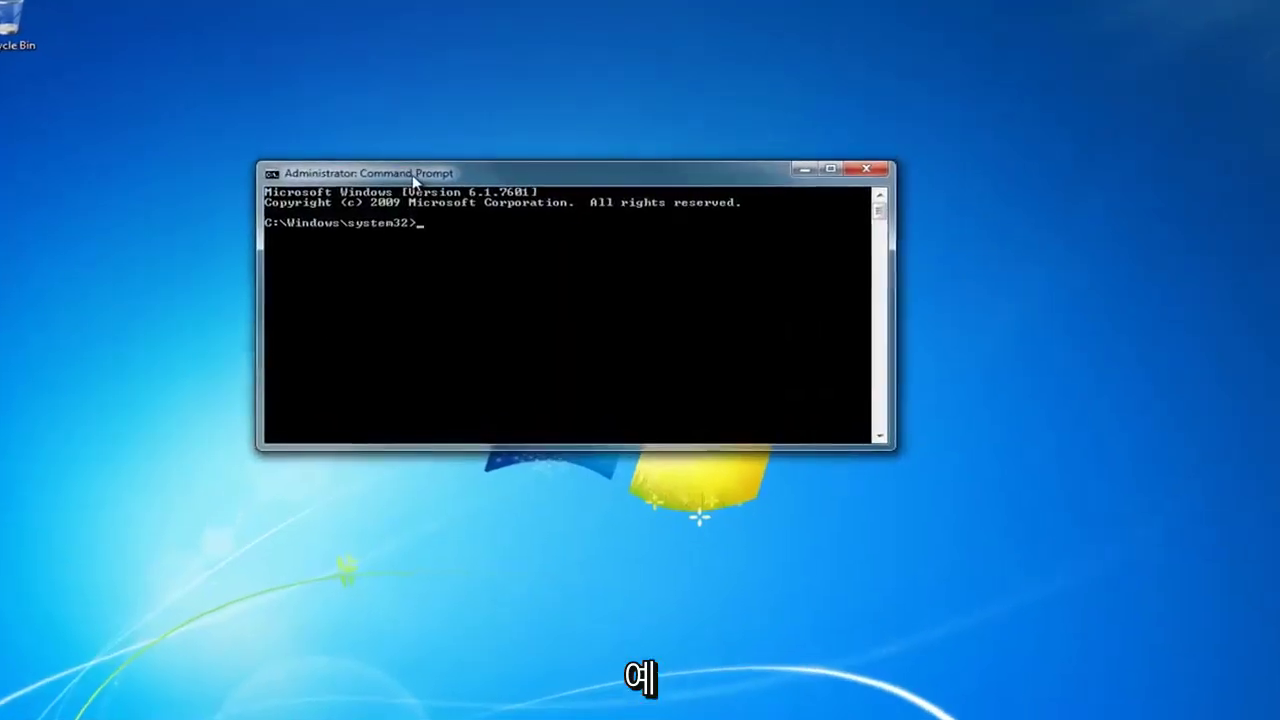
type("sfc ")
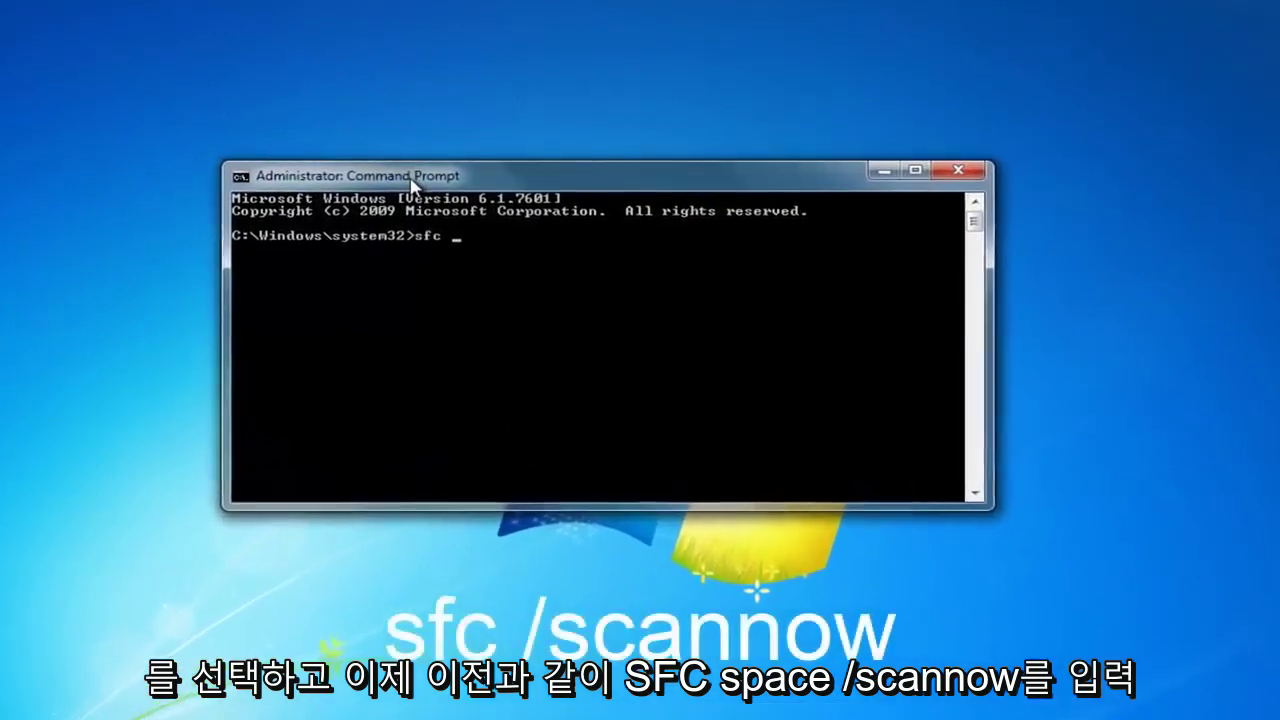
type("/scannow")
key("Return")
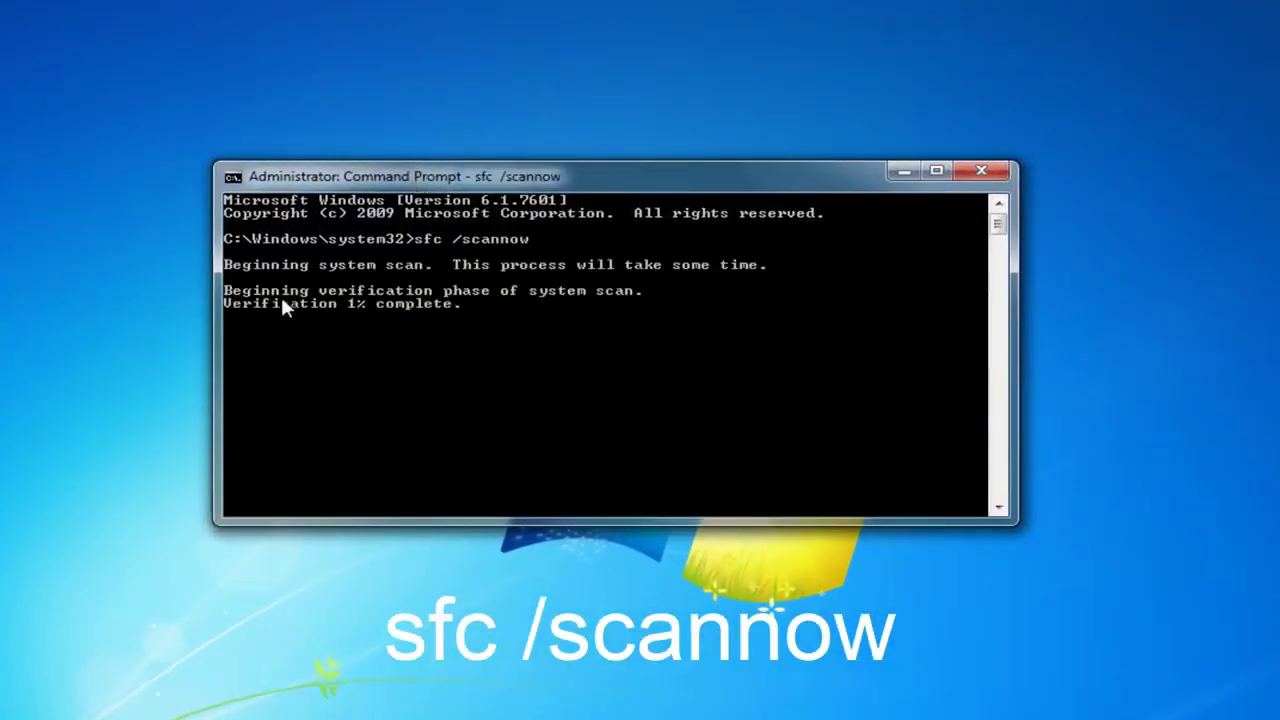